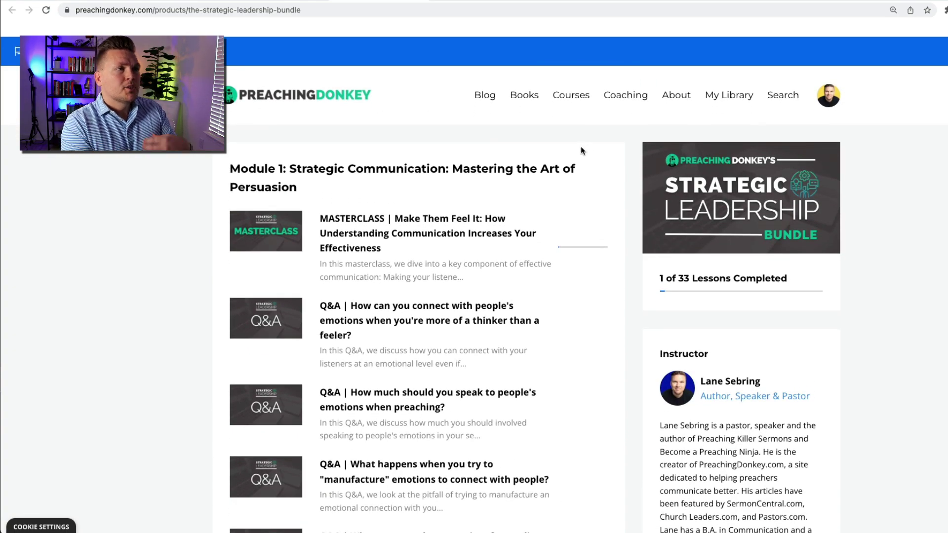
Switch to the Strategic Leadership Bundle course admin, turn on its completion certificates, and review the certificate's logo and text fields
key(ctrl+Tab)
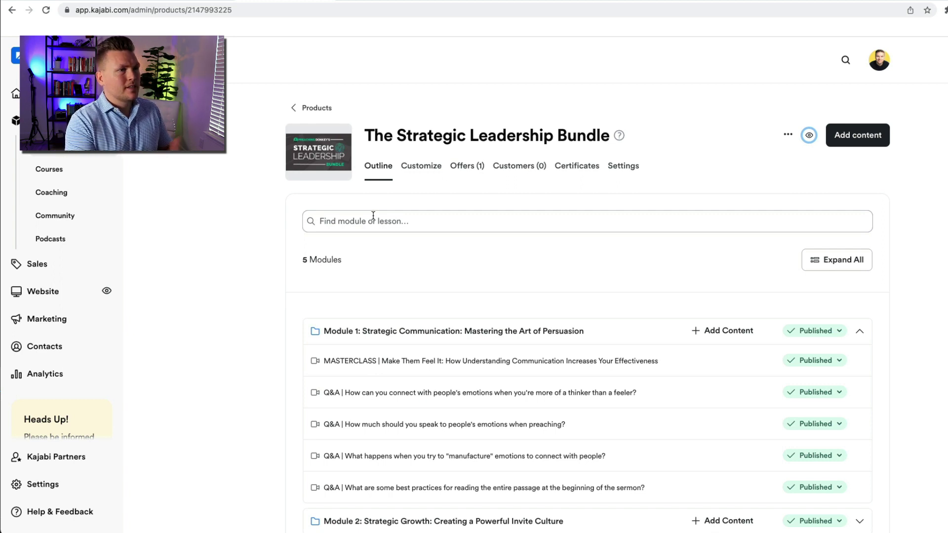
click(578, 168)
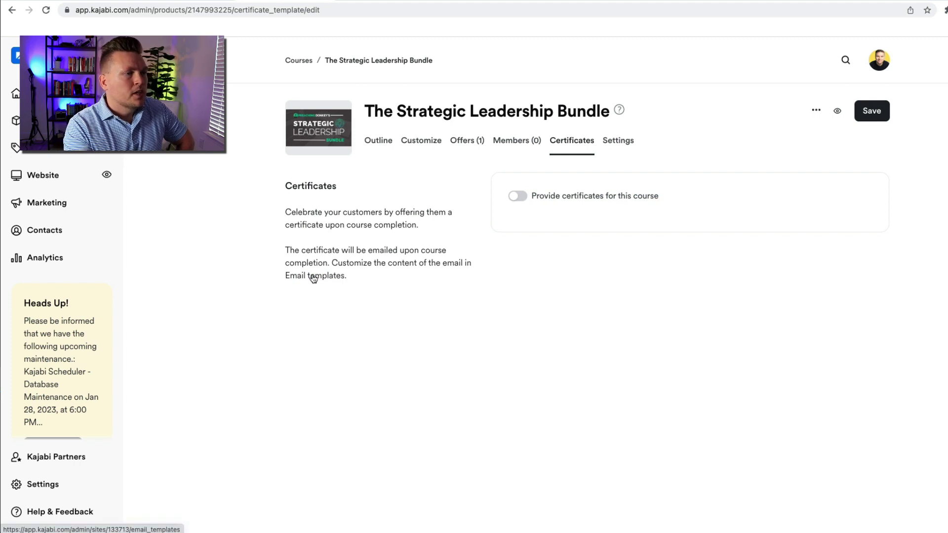
click(516, 197)
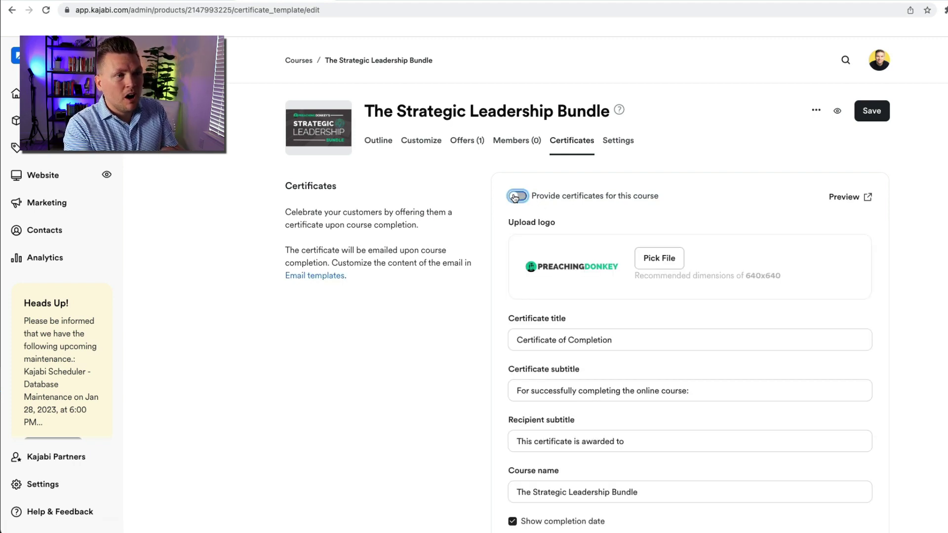
scroll(778, 308, down, 5)
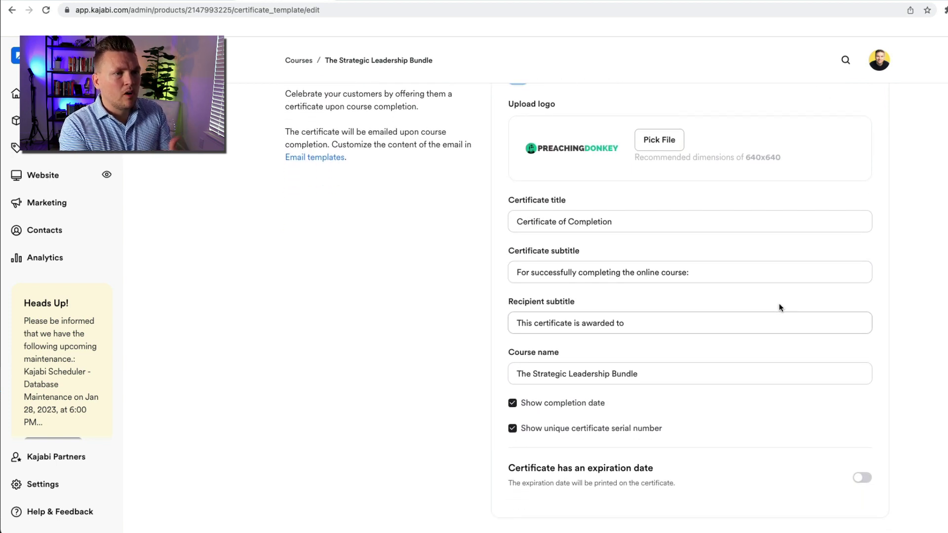
scroll(779, 306, down, 1)
scroll(779, 305, up, 2)
scroll(779, 304, up, 1)
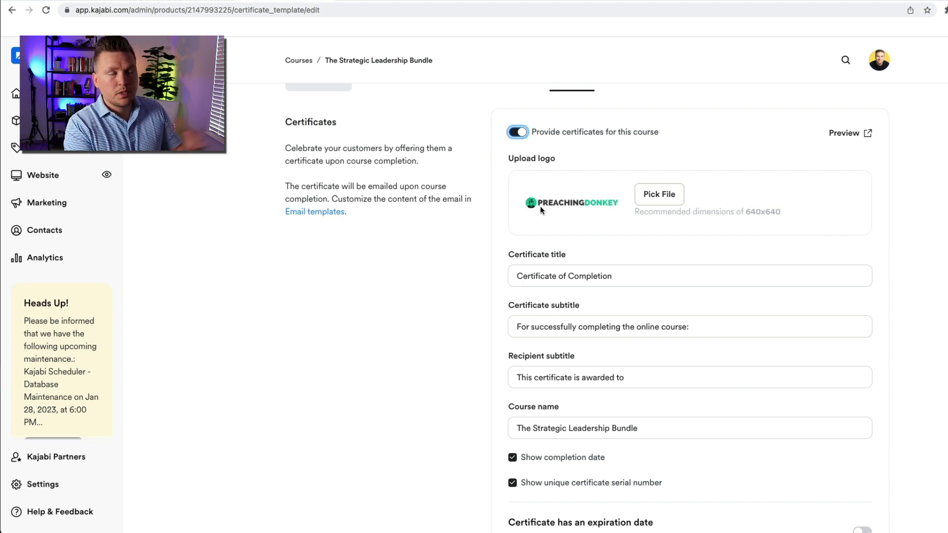
click(622, 275)
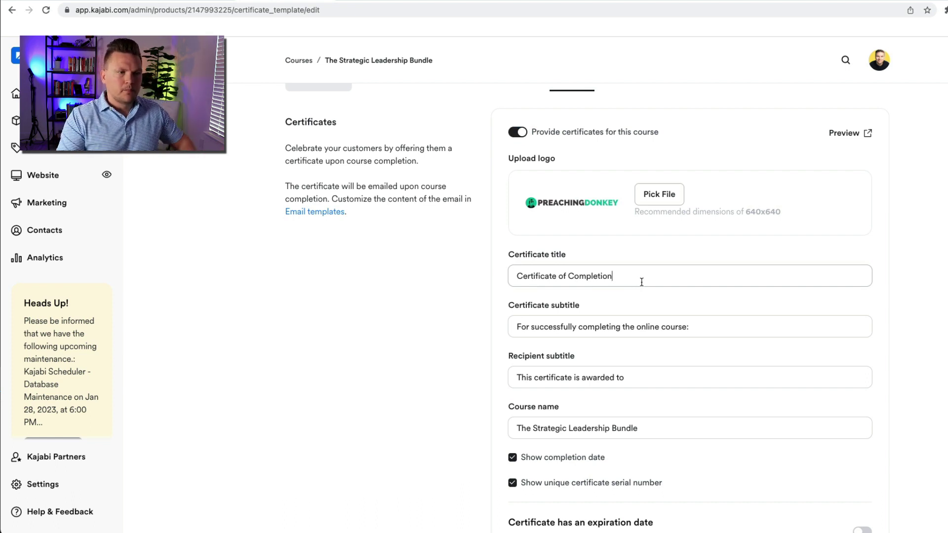
click(612, 279)
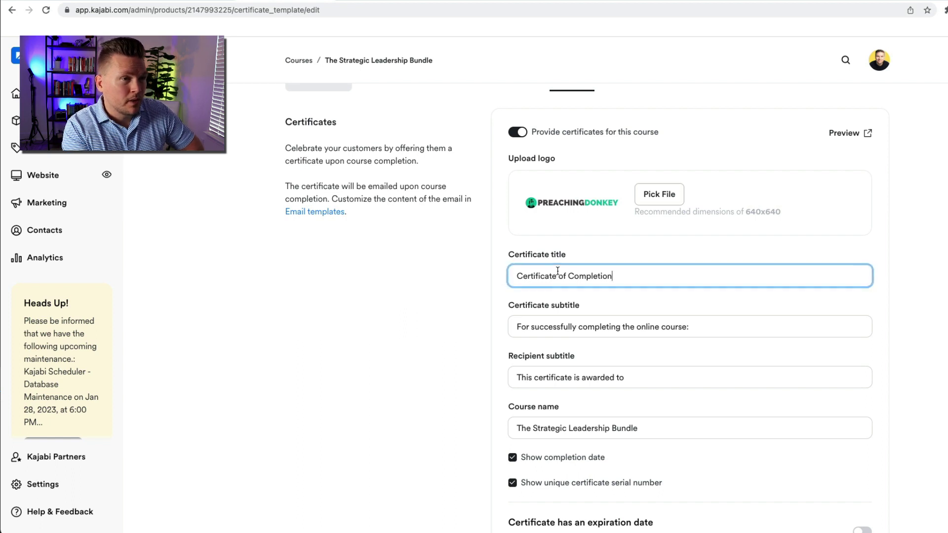
Try out the certificate's expiration date option to view its time period settings, and turn it back off
scroll(571, 342, down, 2)
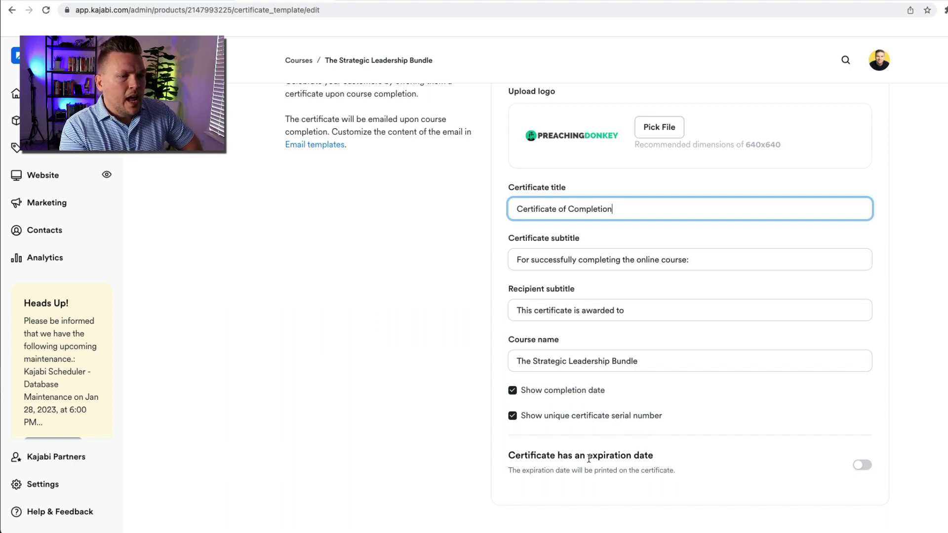
click(861, 465)
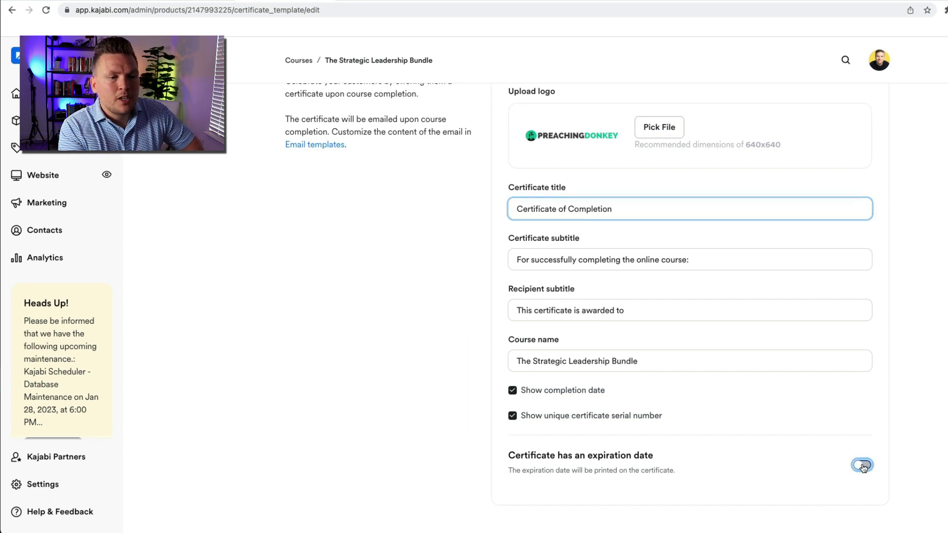
scroll(926, 460, down, 2)
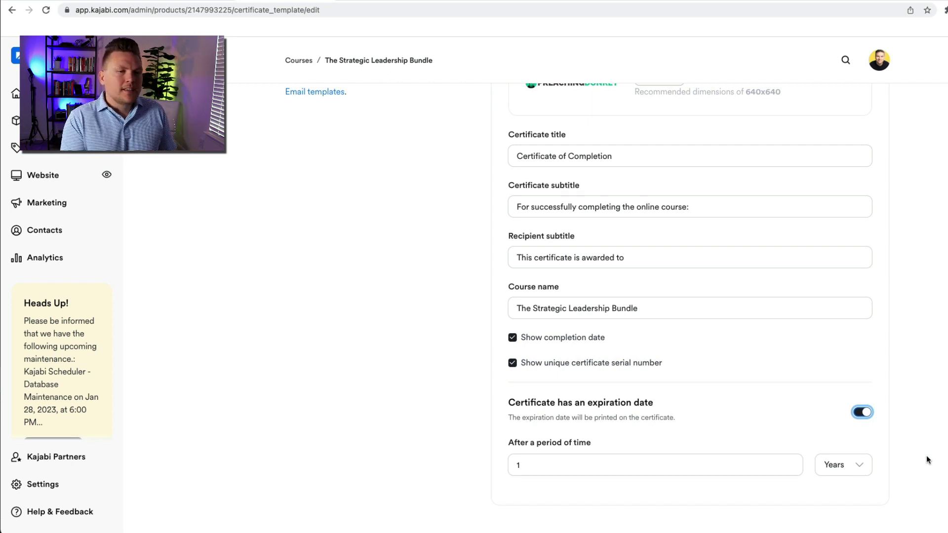
click(863, 413)
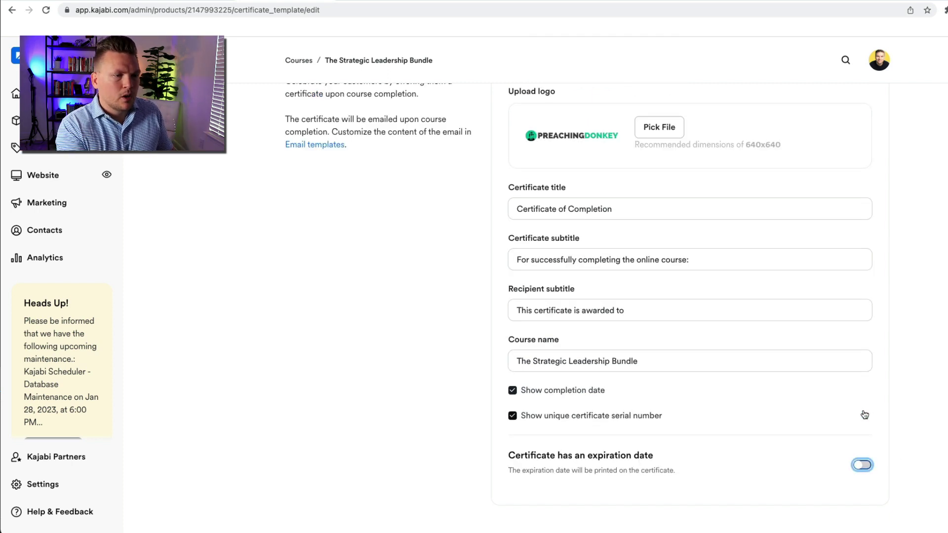
Preview the completion certificate for the course and close the preview
scroll(865, 417, up, 3)
scroll(865, 416, down, 3)
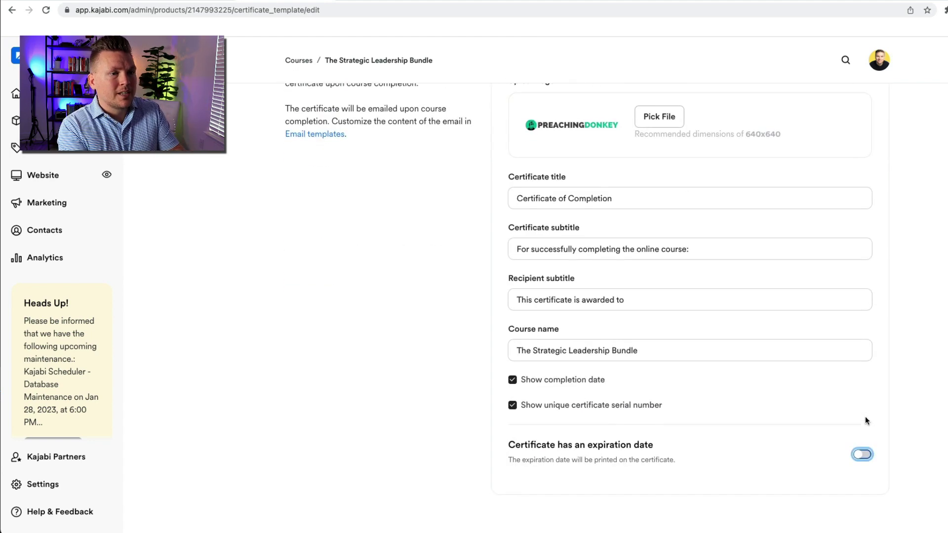
scroll(866, 421, up, 3)
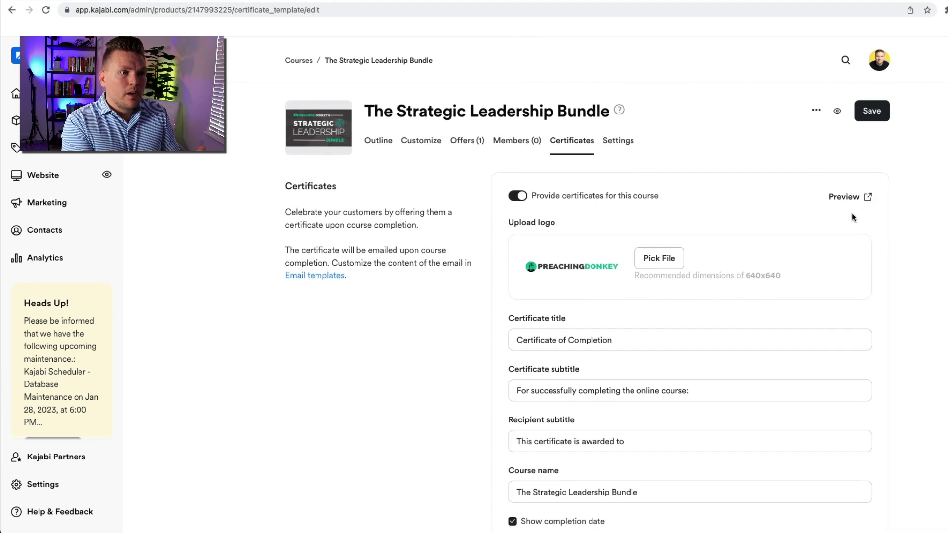
click(846, 197)
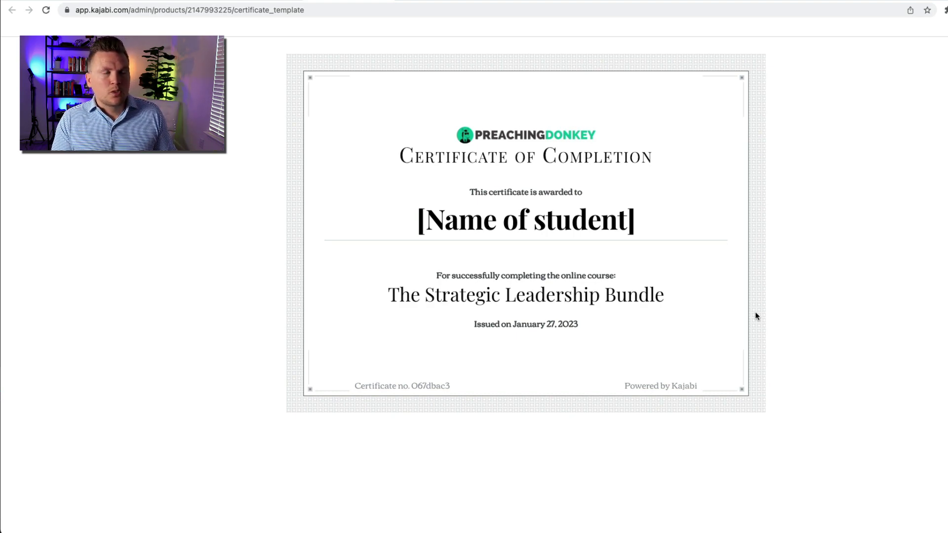
key(super+w)
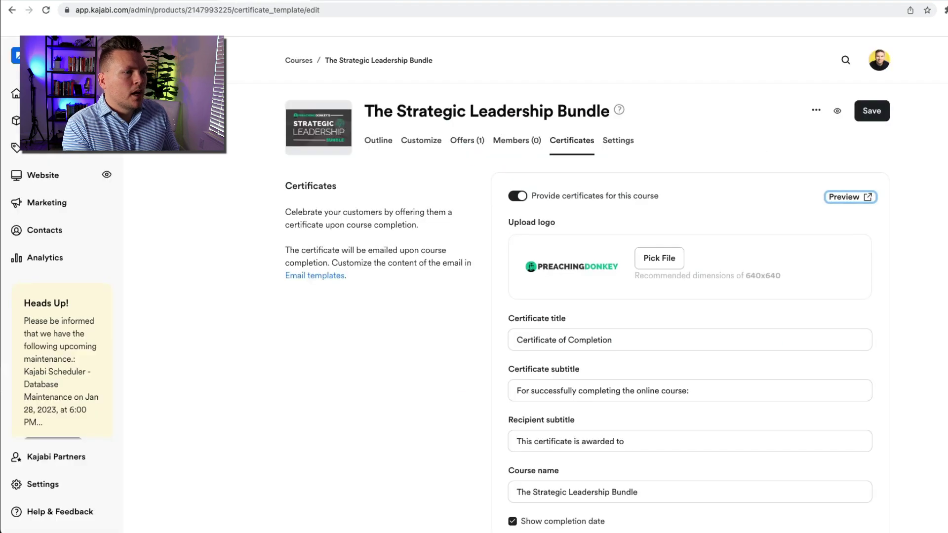
Leave the certificate settings without saving and return to the course outline
click(373, 142)
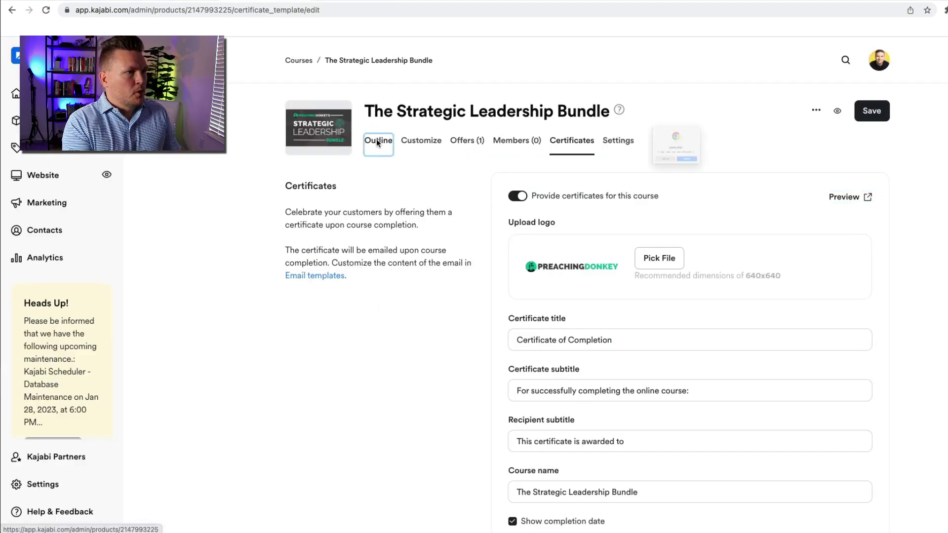
click(713, 184)
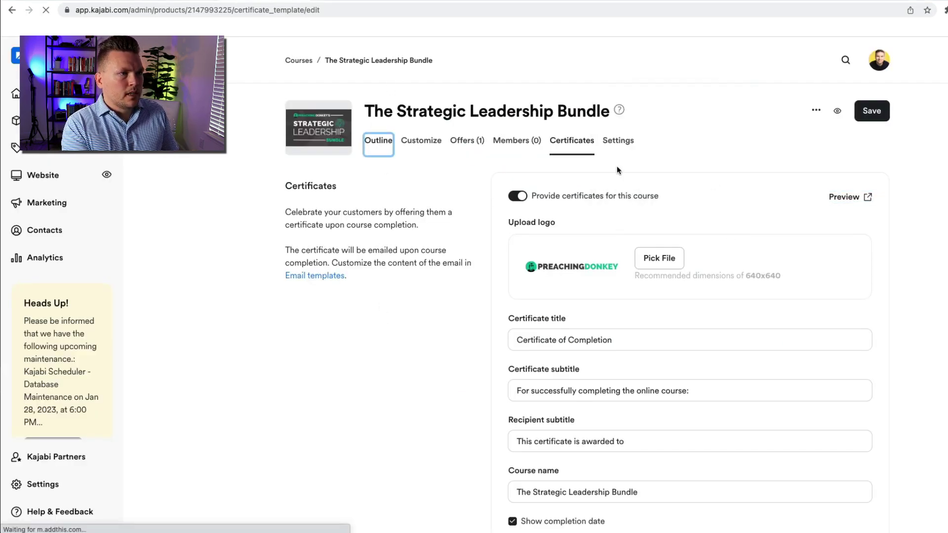
scroll(518, 280, down, 3)
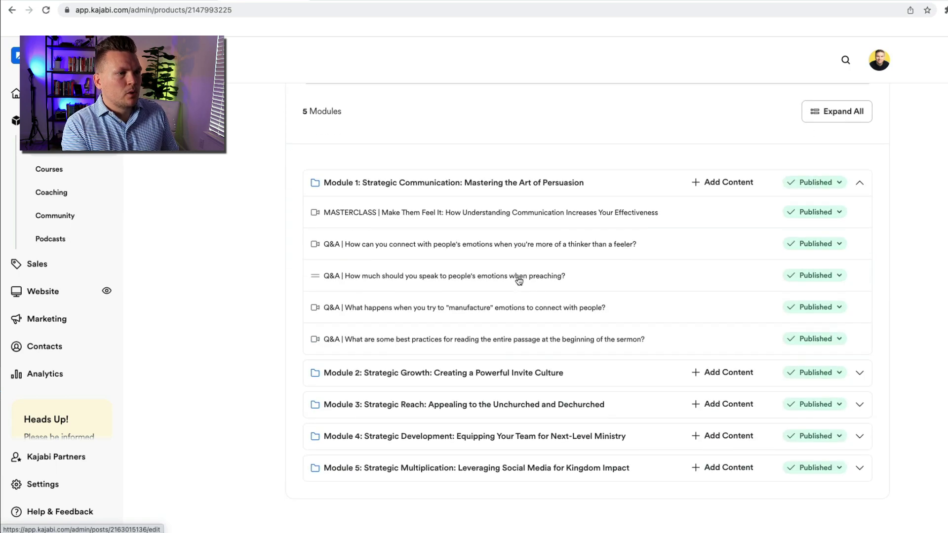
Expand Module 5: Strategic Multiplication and open its last lesson, the Q&A on TikTok and other short form video platforms
click(414, 488)
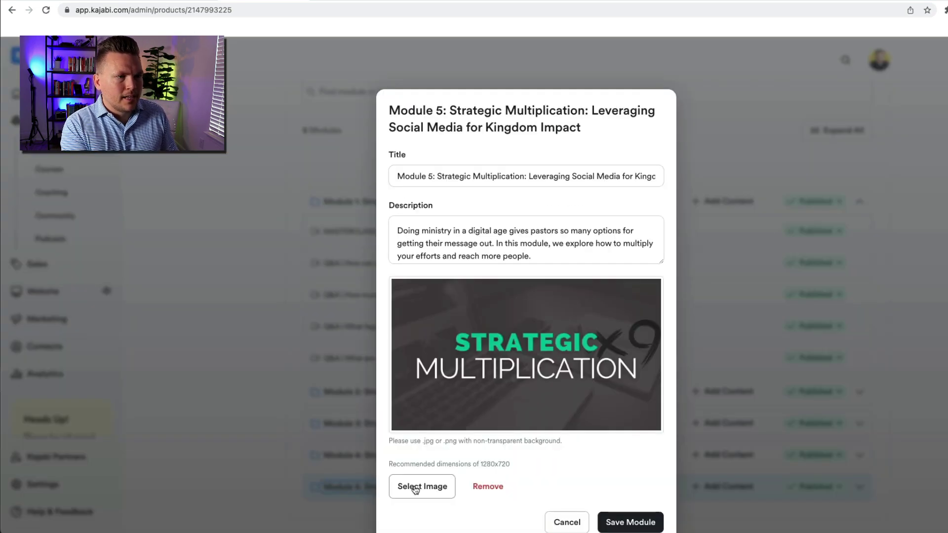
click(567, 522)
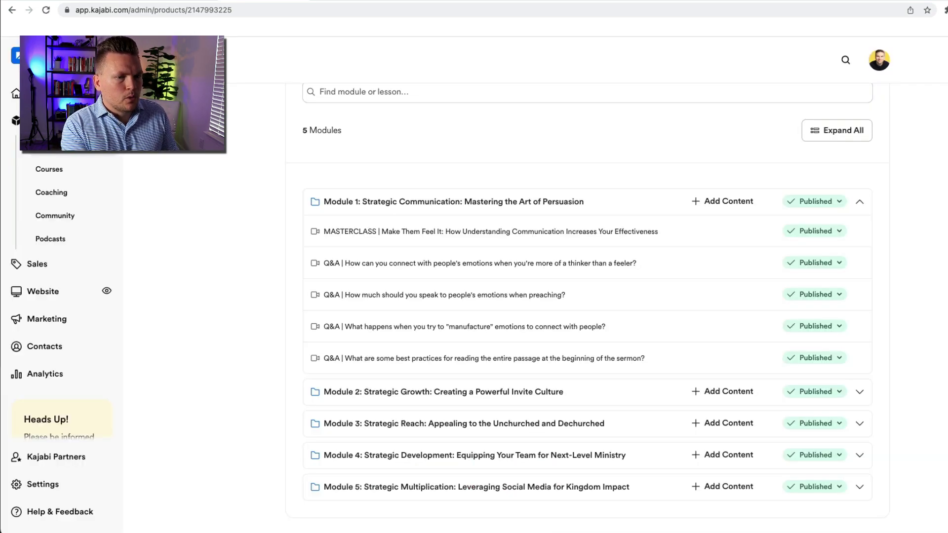
click(859, 487)
scroll(609, 393, down, 3)
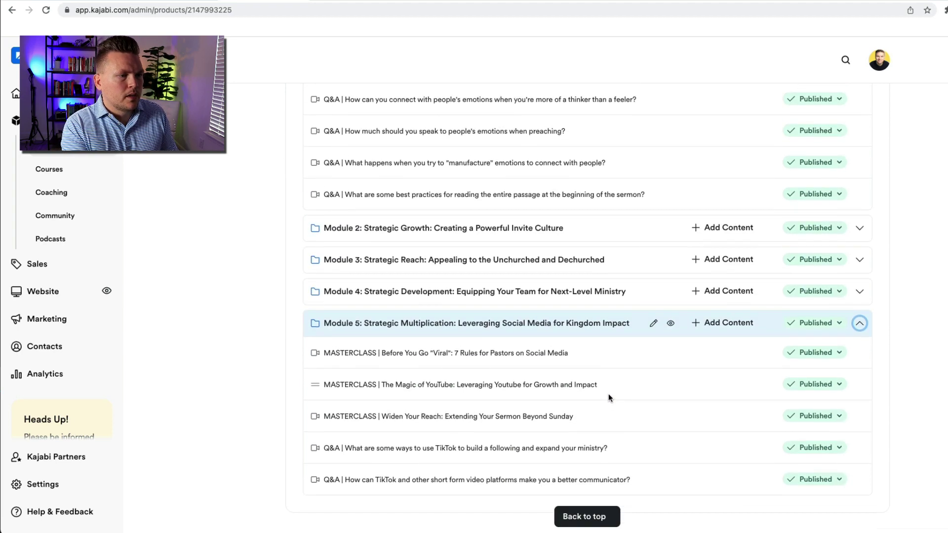
click(390, 486)
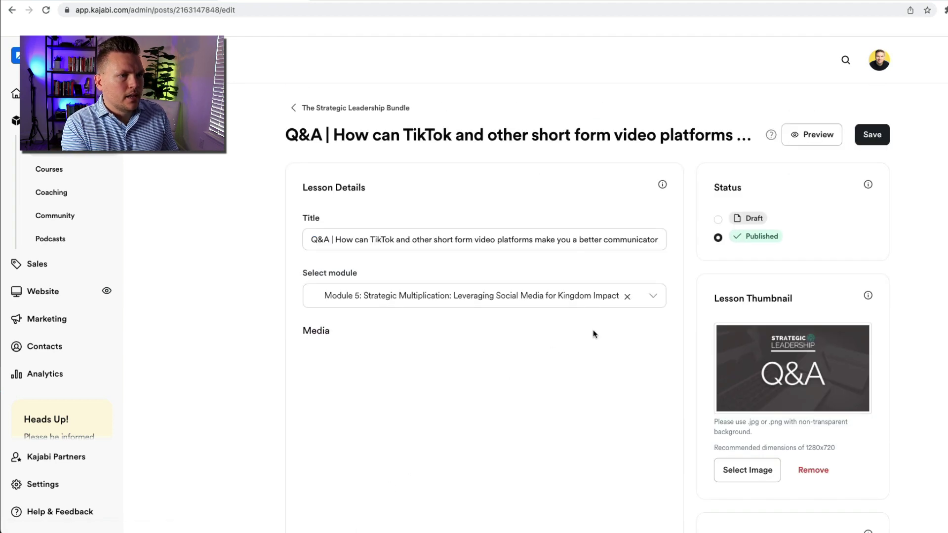
Try out a new lesson automation that sends an email to the person when the lesson is completed, and discard it
scroll(614, 369, down, 10)
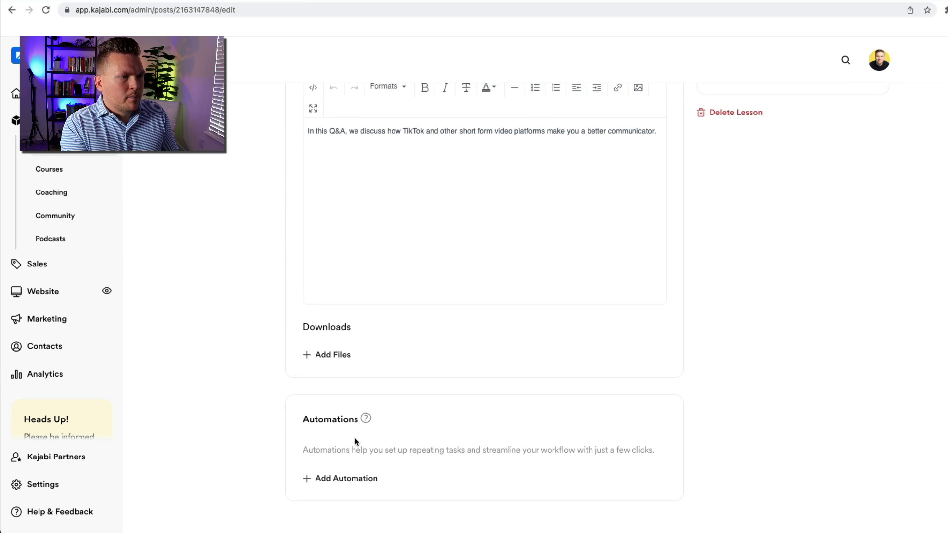
click(303, 479)
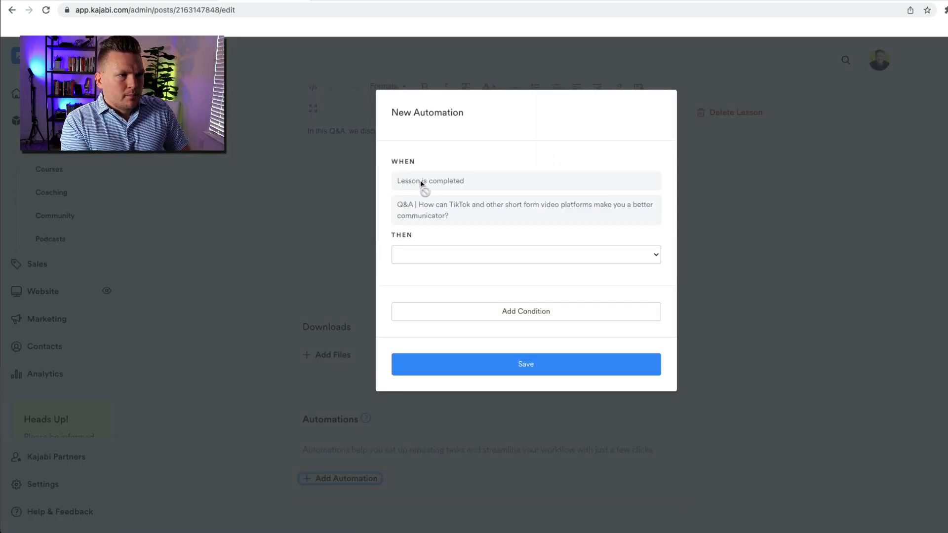
click(659, 261)
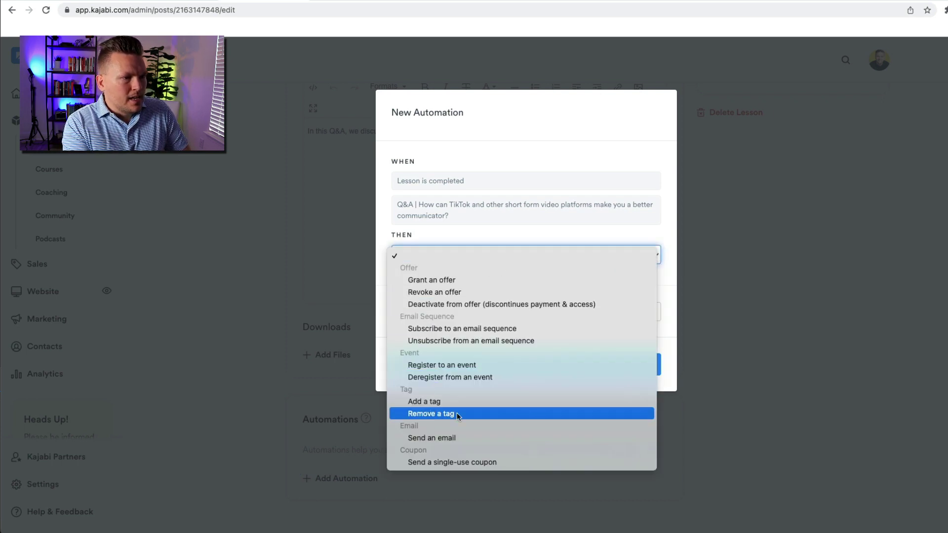
click(449, 437)
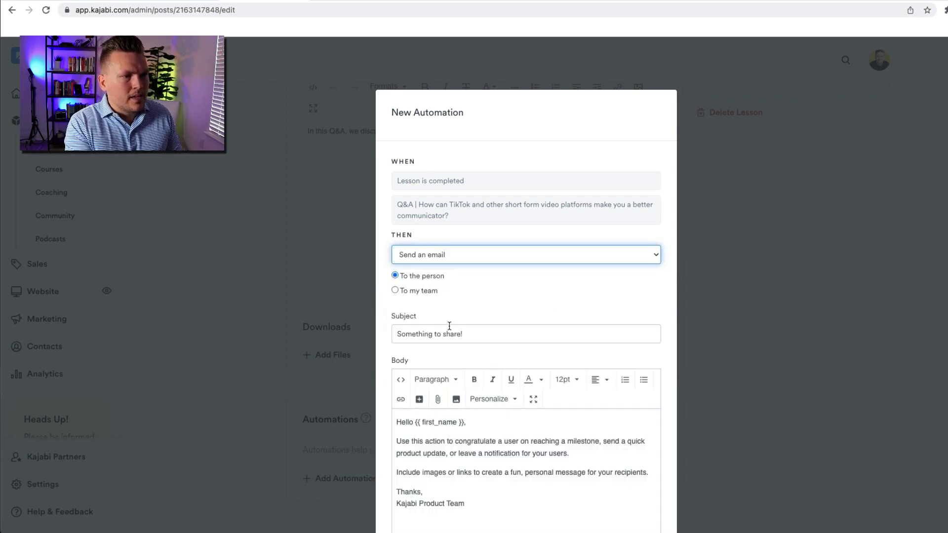
scroll(499, 398, down, 3)
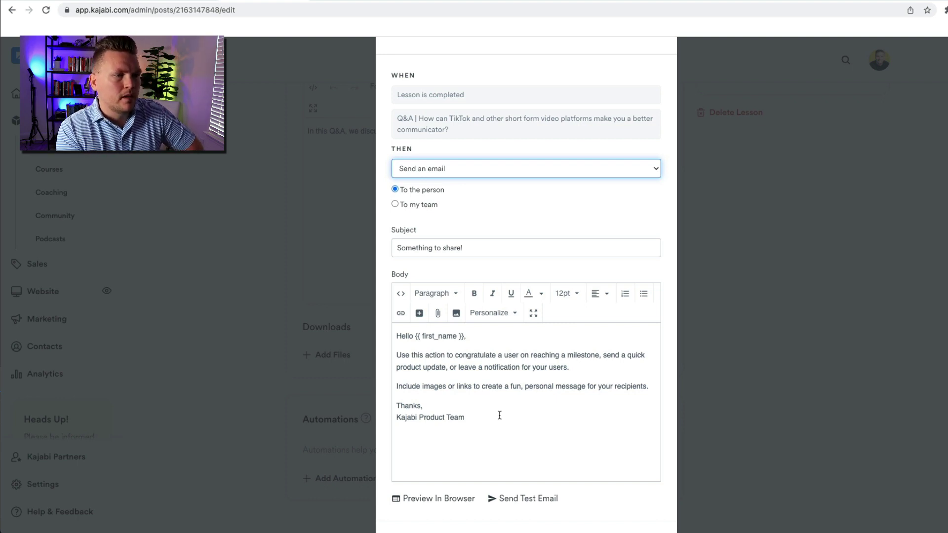
click(750, 402)
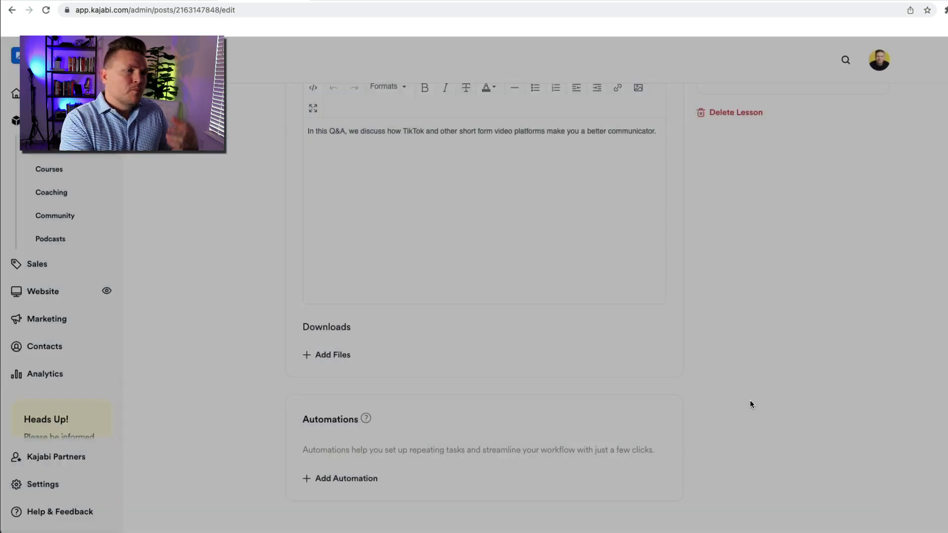
Return from the lesson to the course's certificate settings and turn on certificates for this course
scroll(509, 255, up, 9)
scroll(508, 254, up, 2)
click(320, 105)
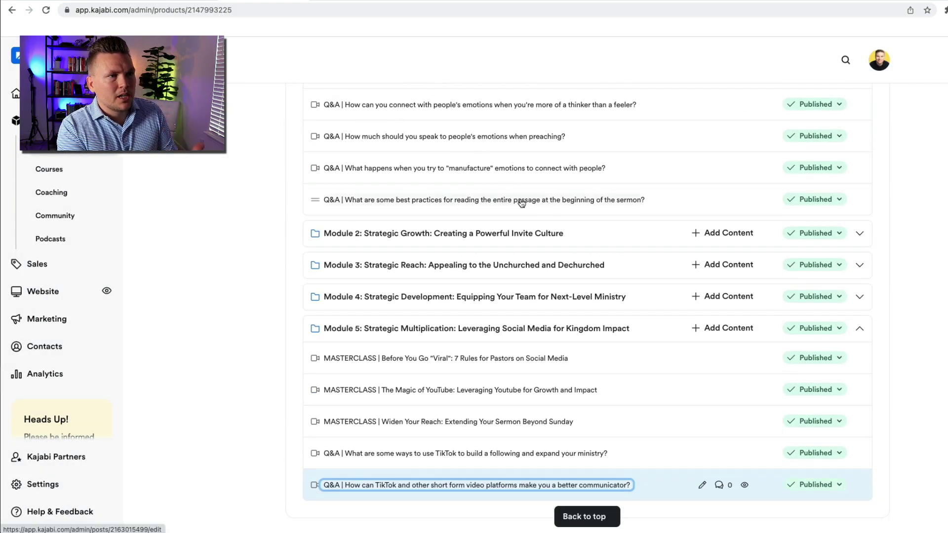
scroll(522, 203, up, 6)
click(582, 169)
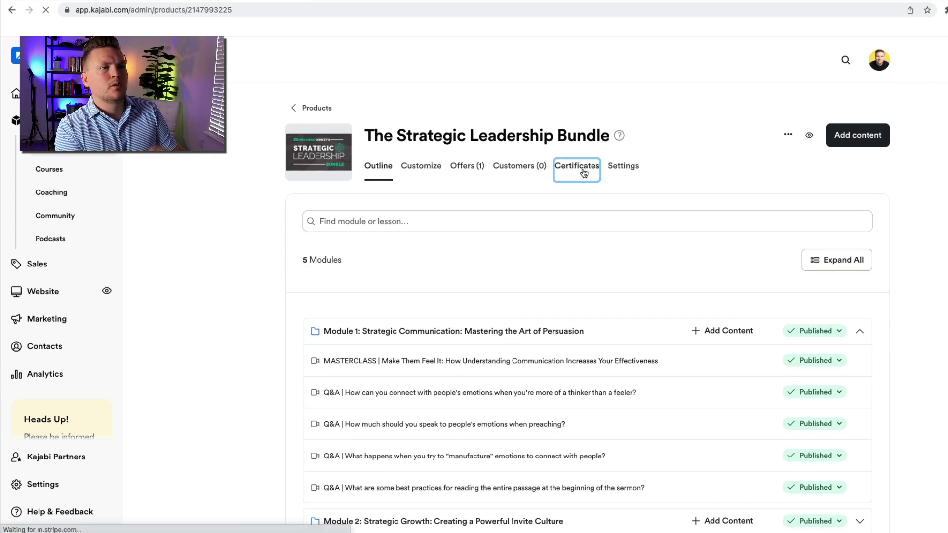
click(516, 202)
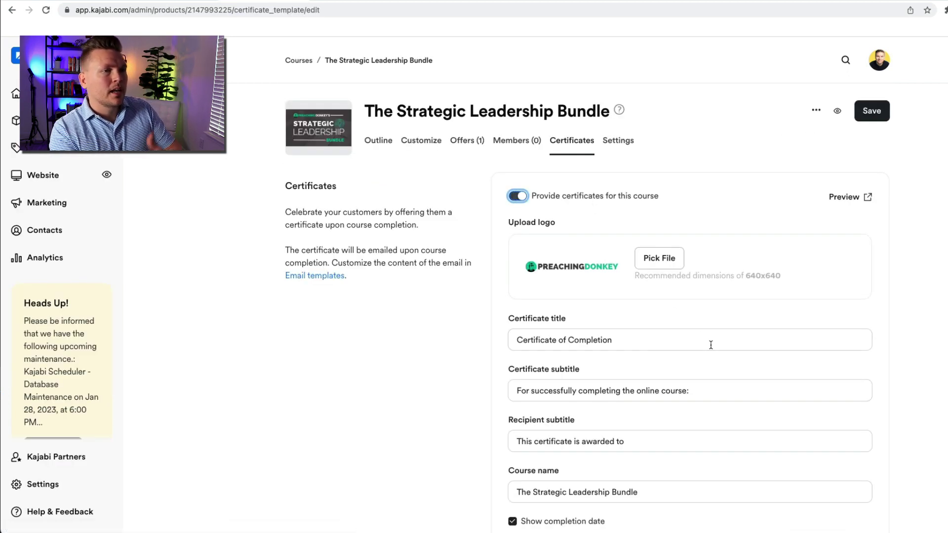
scroll(709, 343, down, 3)
scroll(710, 343, up, 3)
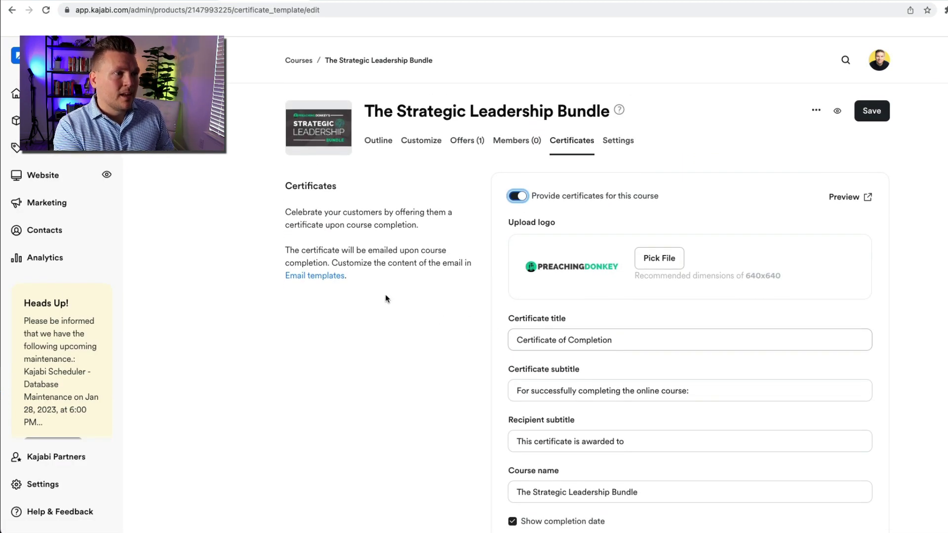
Browse the site's email templates and open the Course Completion Certificate template to read its subject and content
click(317, 279)
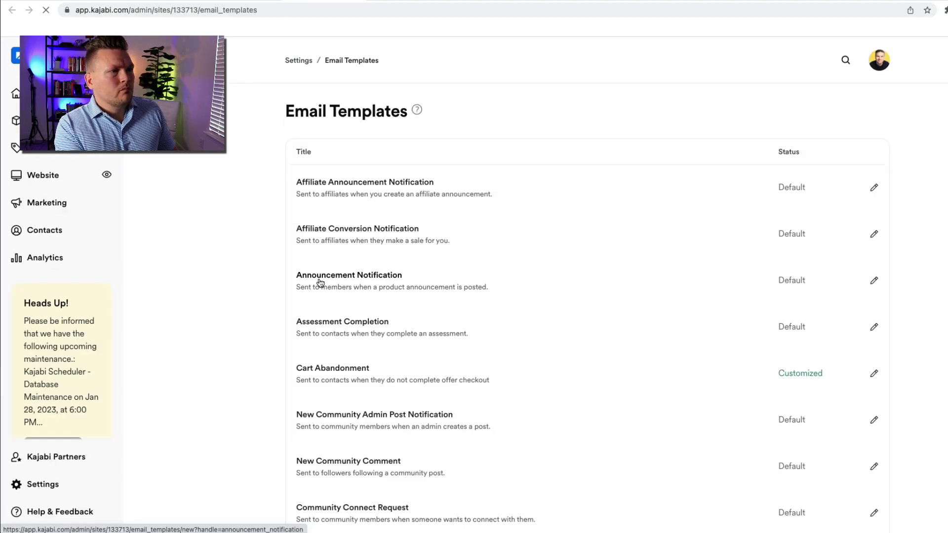
scroll(498, 363, down, 3)
scroll(498, 365, down, 2)
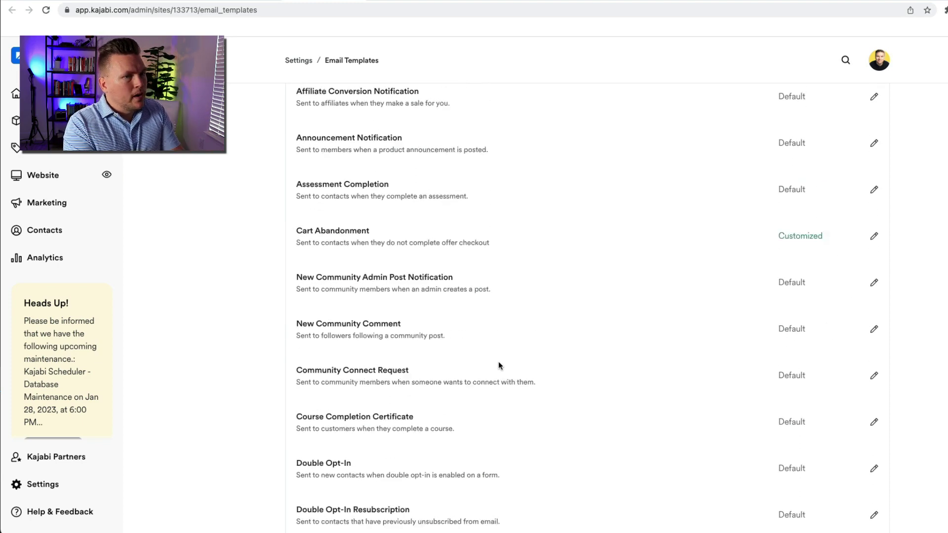
scroll(498, 363, up, 4)
scroll(498, 363, down, 3)
scroll(499, 364, down, 6)
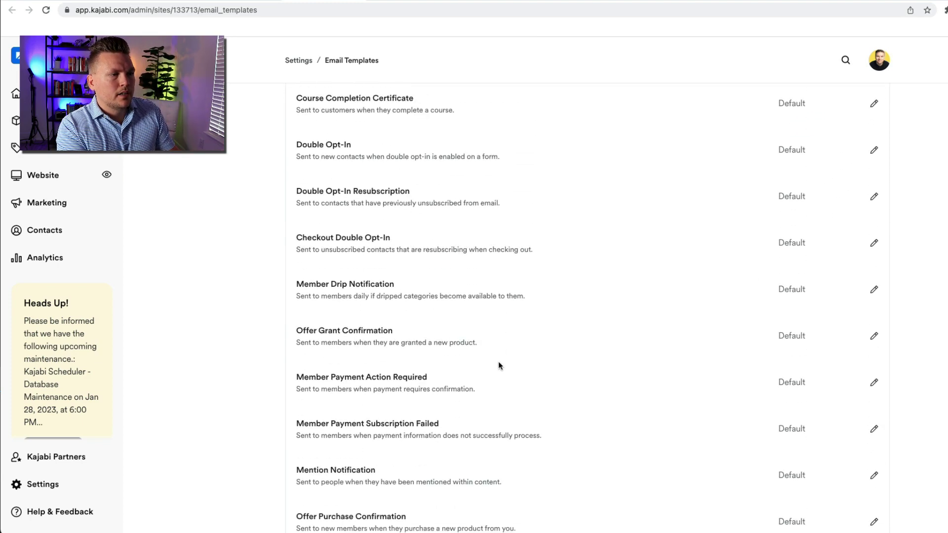
scroll(498, 364, up, 10)
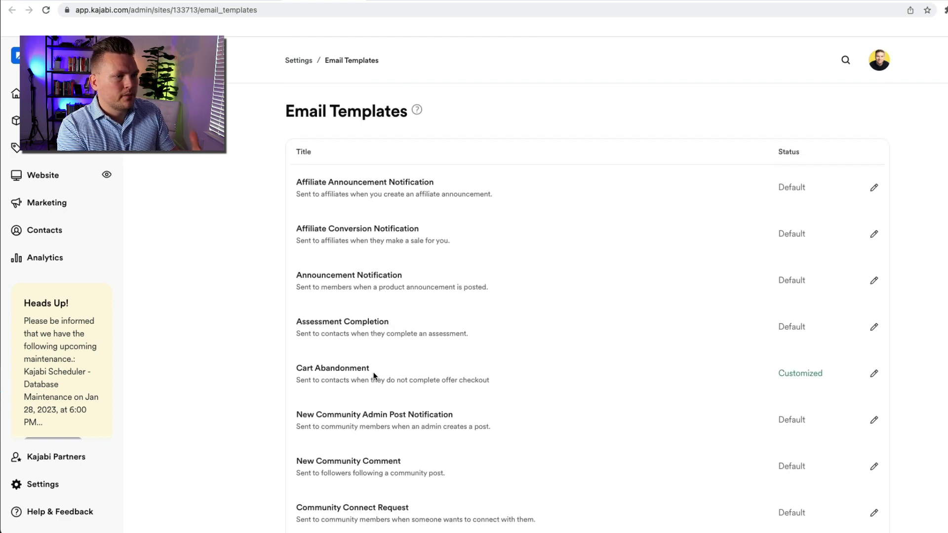
scroll(371, 440, down, 6)
scroll(371, 440, down, 2)
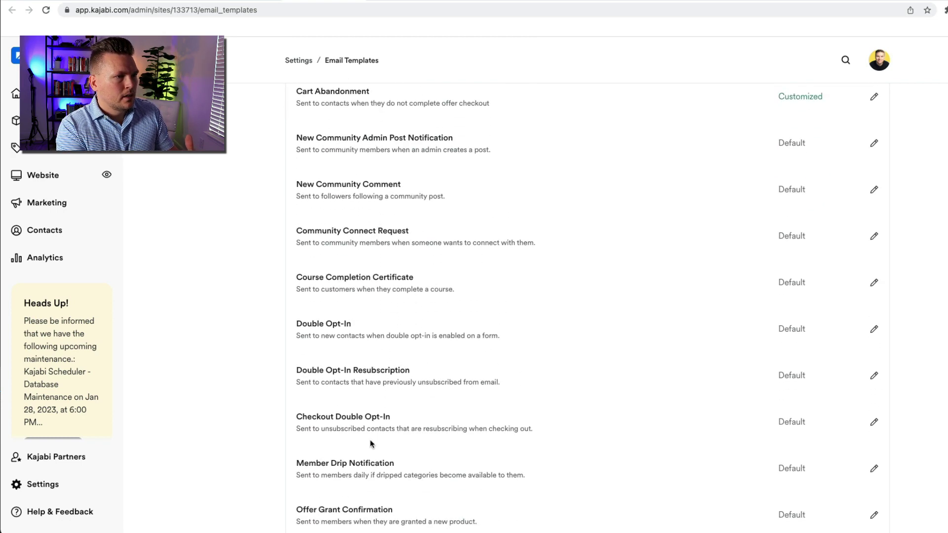
click(355, 279)
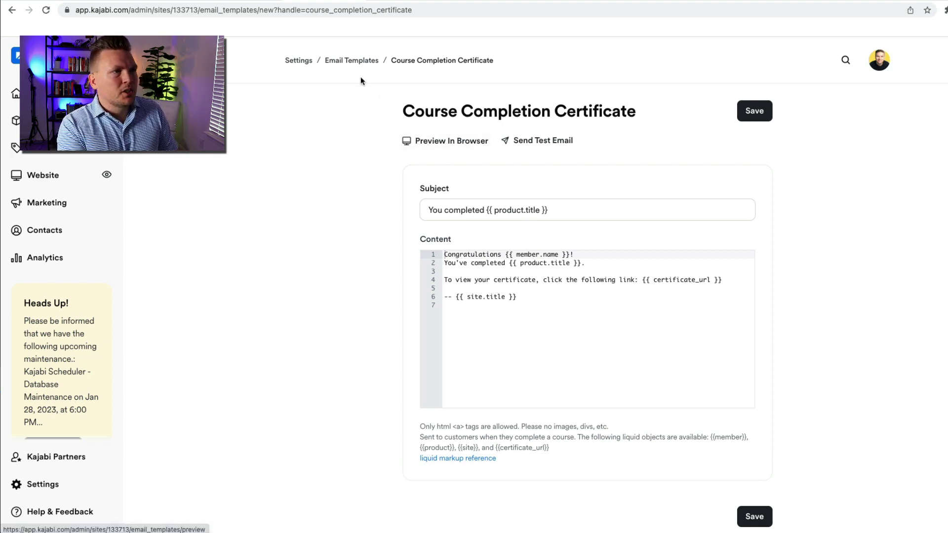
click(285, 60)
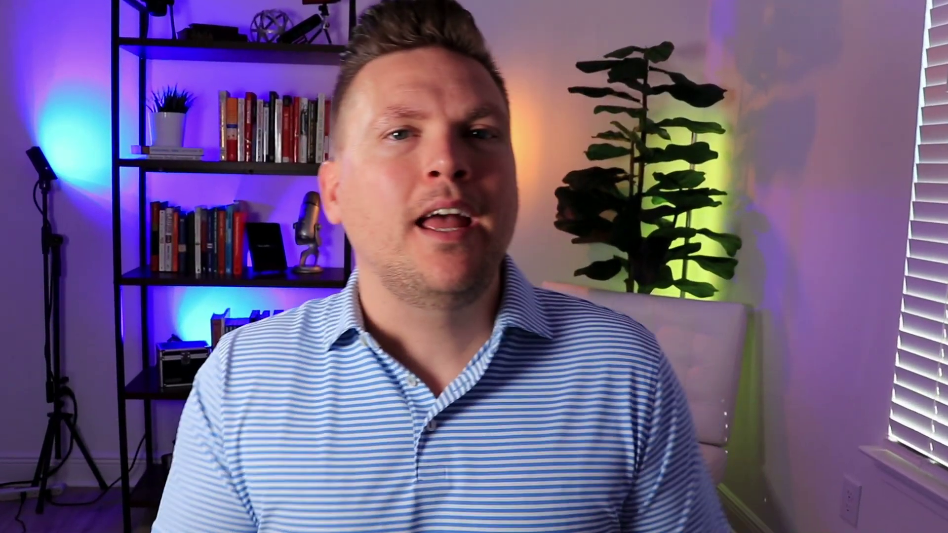